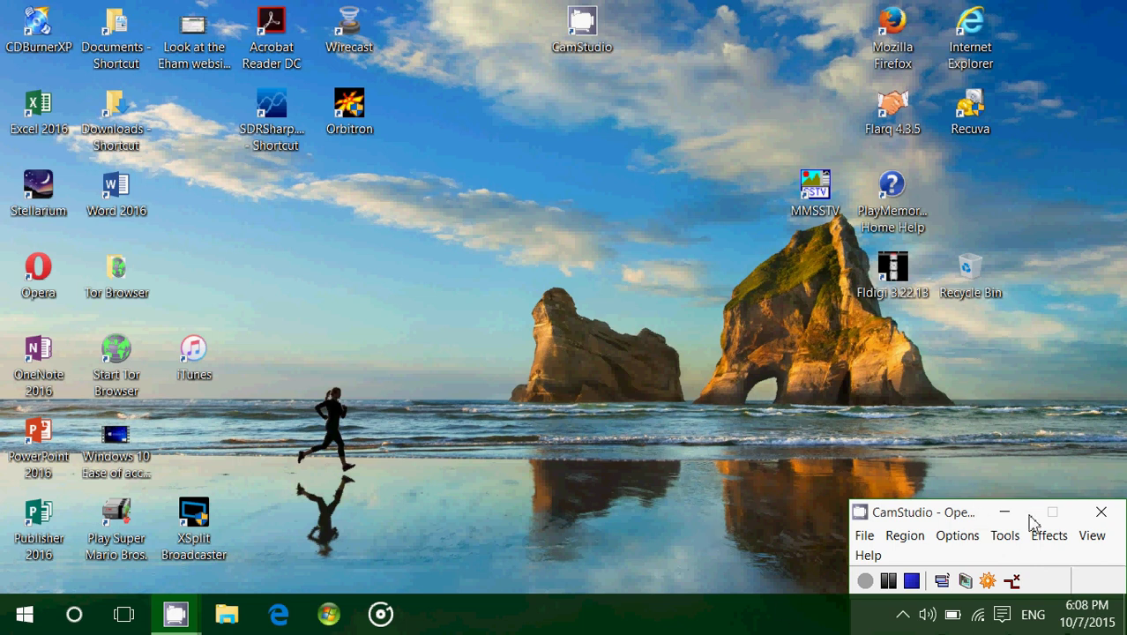
Go to Ease of Access > High contrast in Settings and expand the Choose a theme list
left_click(1003, 615)
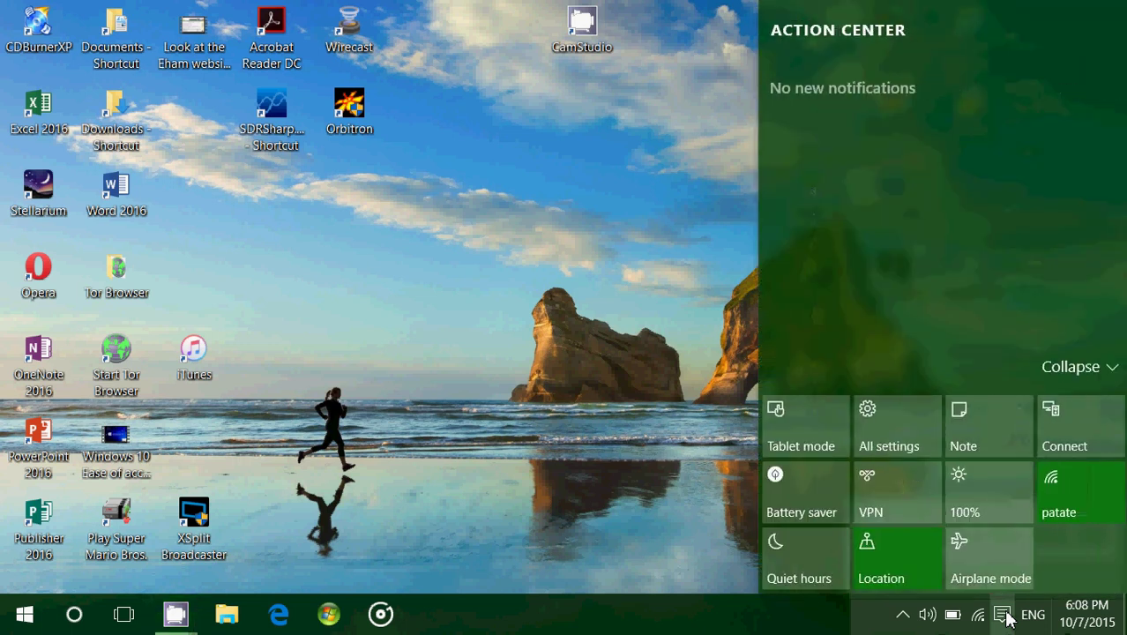
left_click(895, 424)
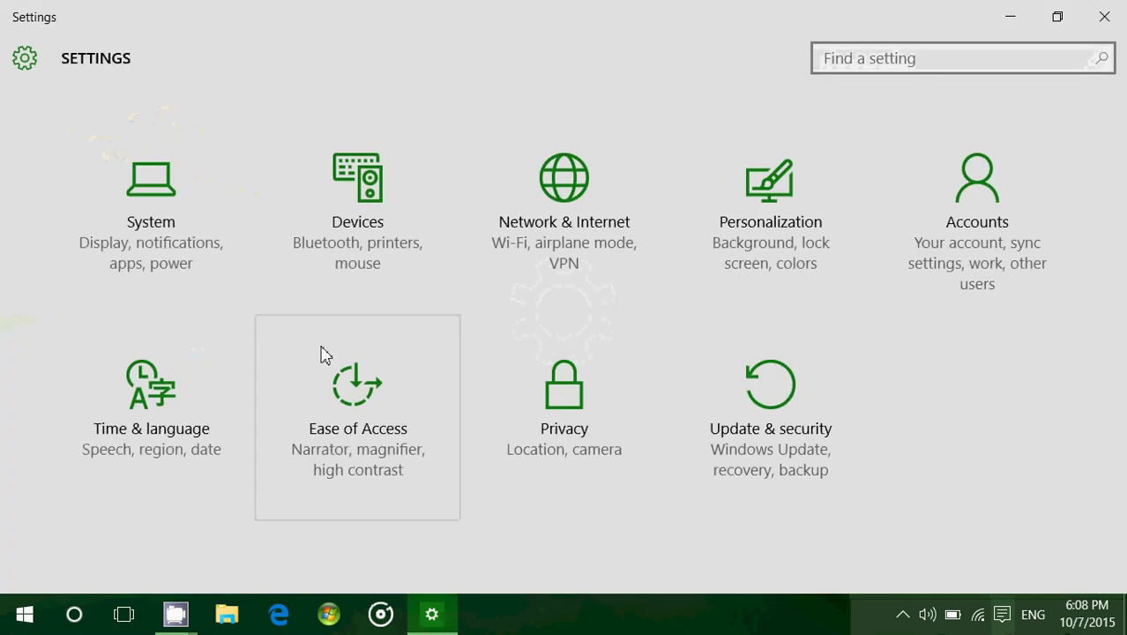
left_click(360, 432)
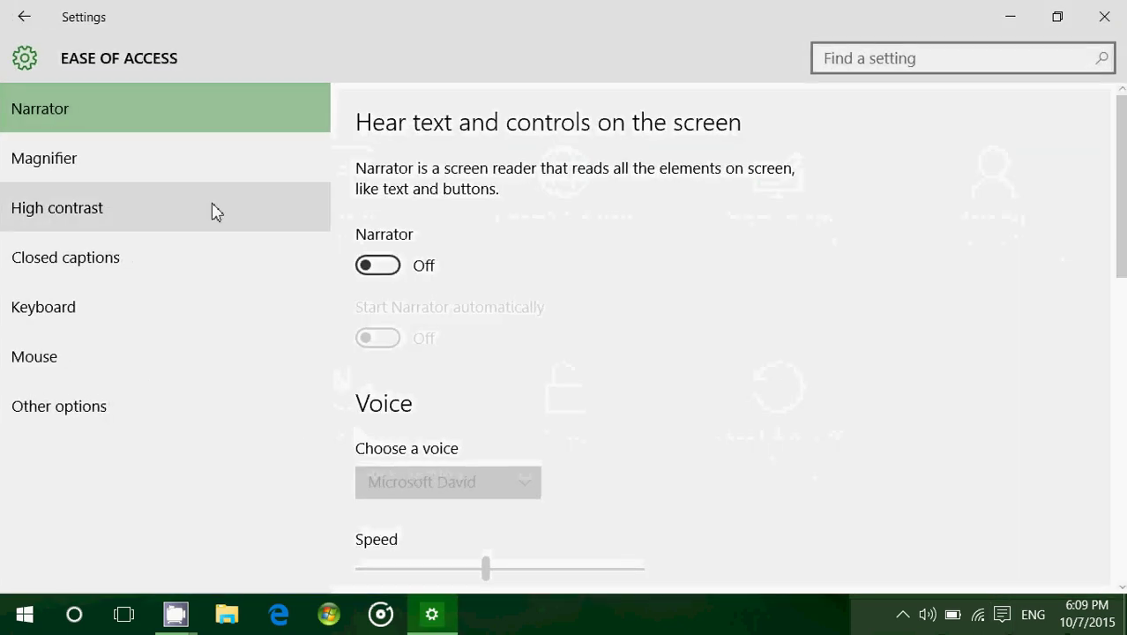
left_click(53, 216)
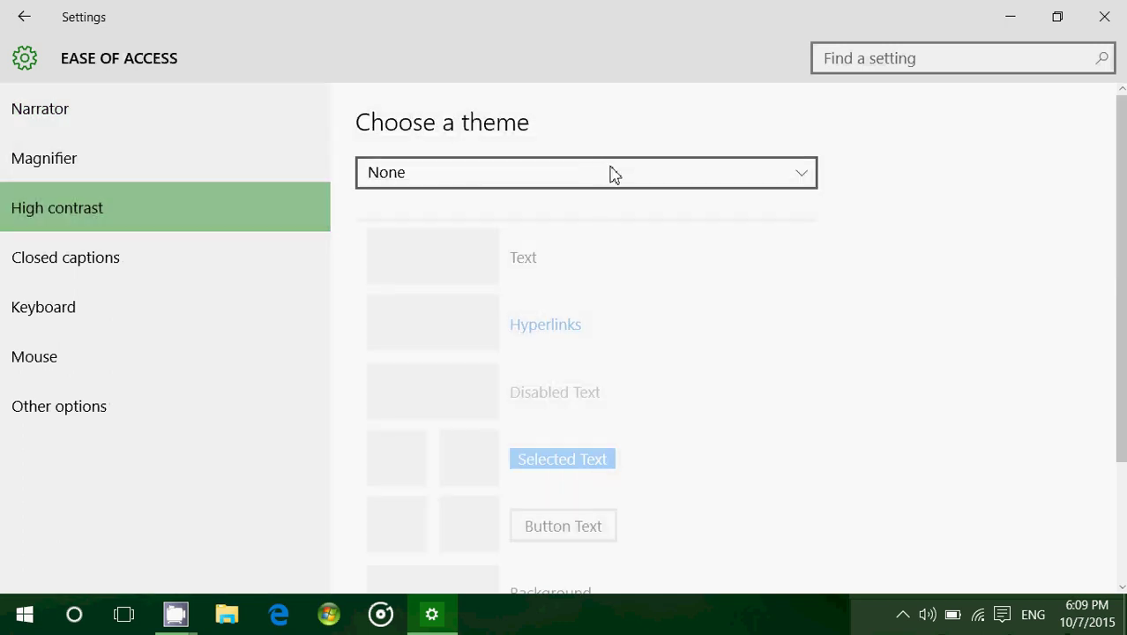
left_click(615, 173)
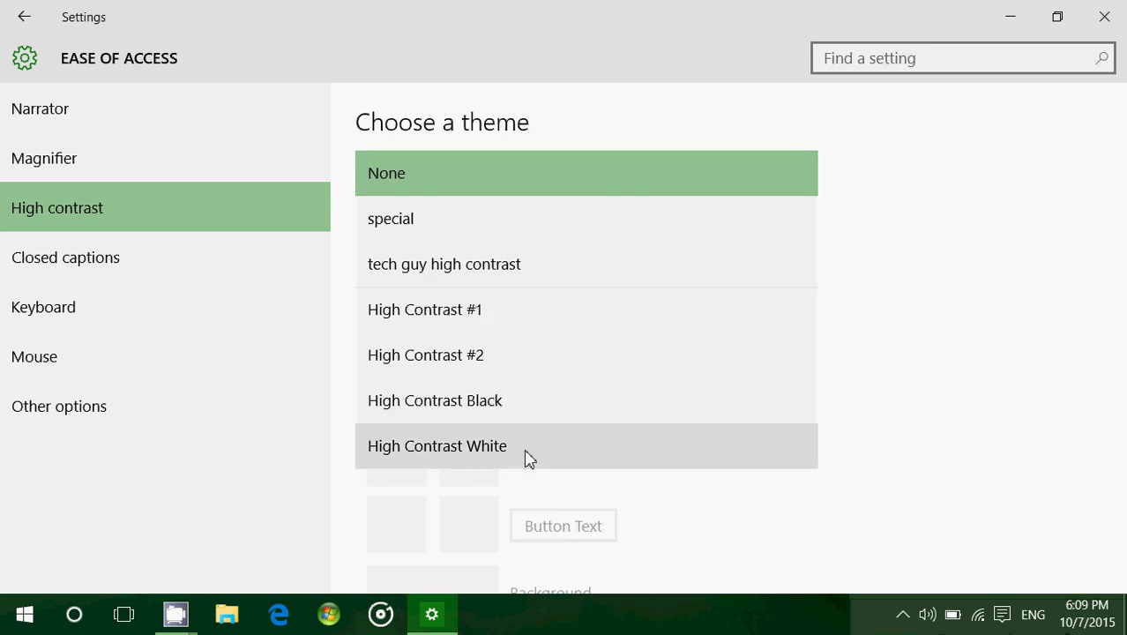
Pick High Contrast #1 so the screen turns black with yellow and green text
left_click(515, 298)
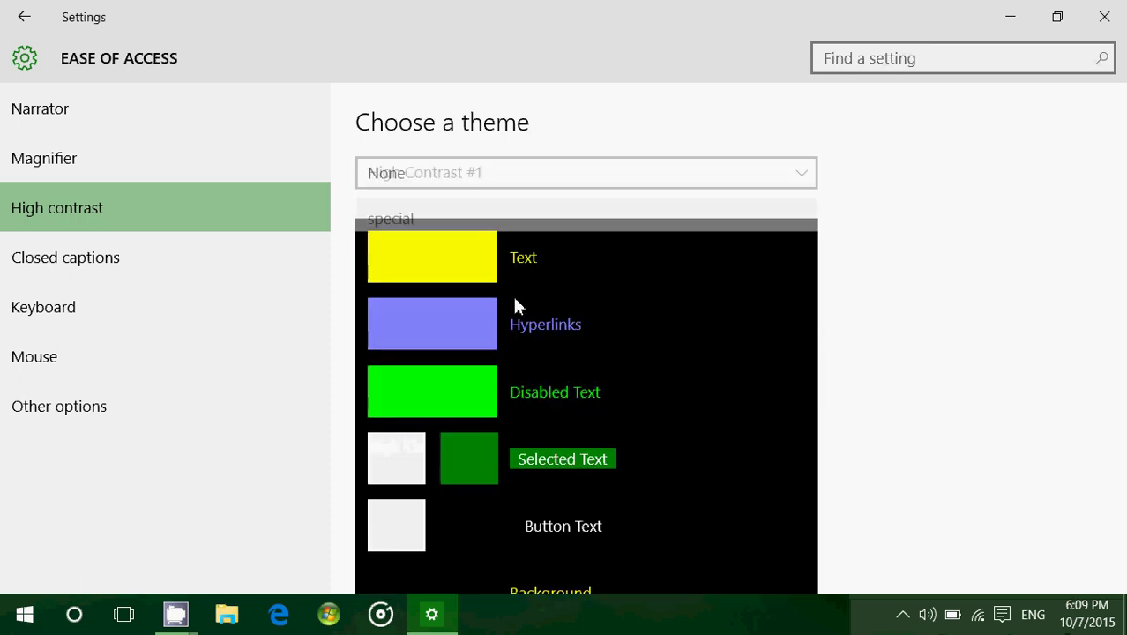
scroll(515, 298, "down", 3)
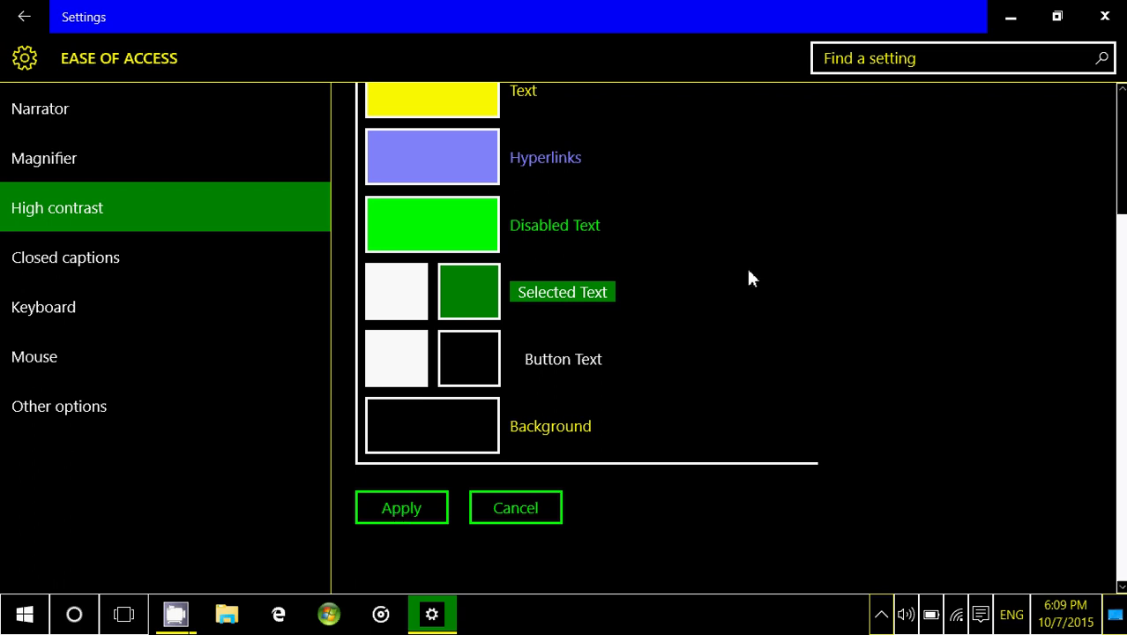
scroll(748, 278, "up", 3)
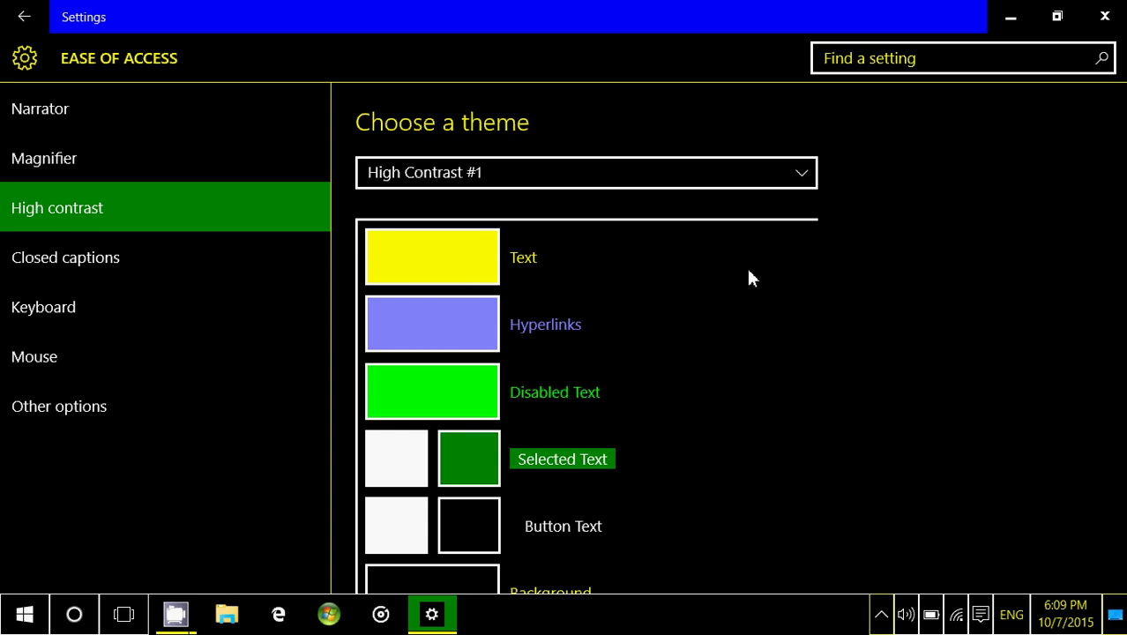
left_click(34, 625)
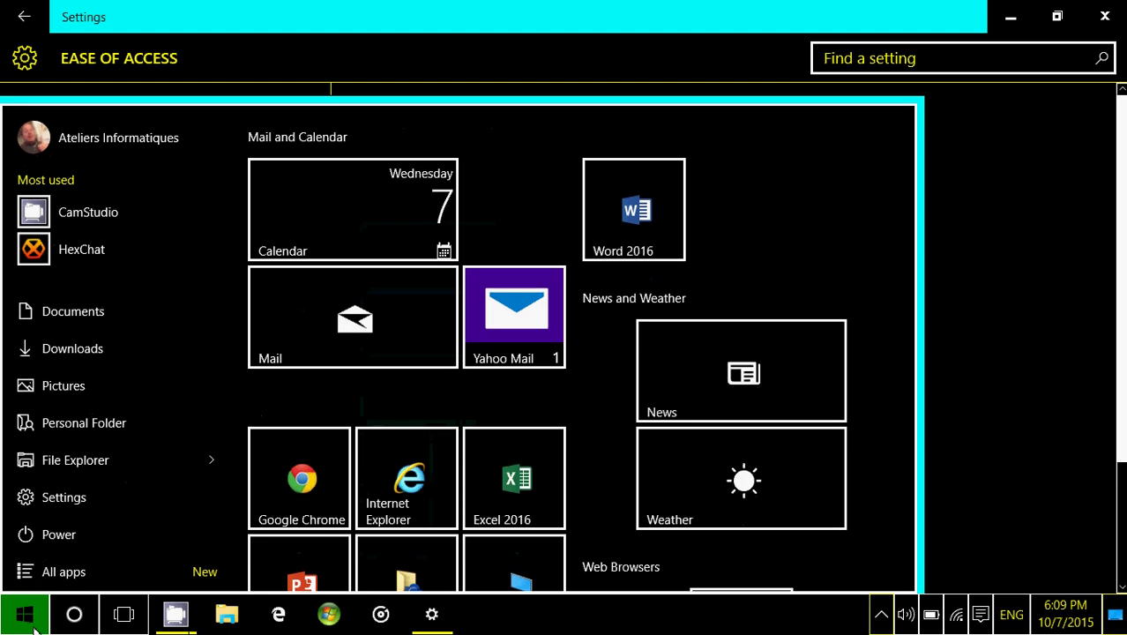
left_click(278, 614)
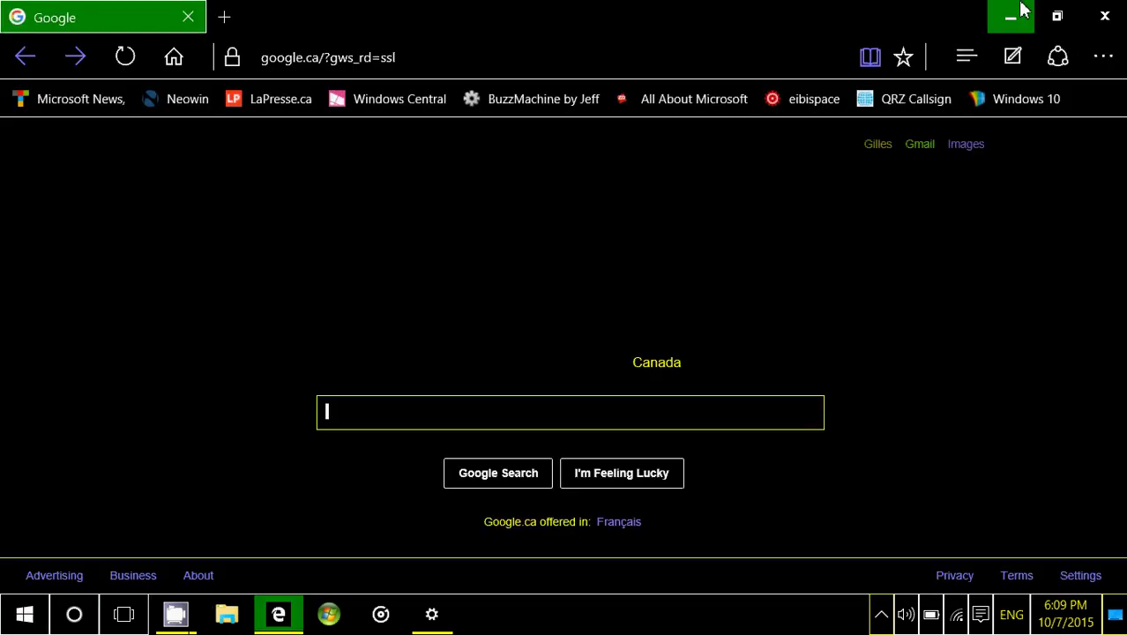
left_click(1107, 17)
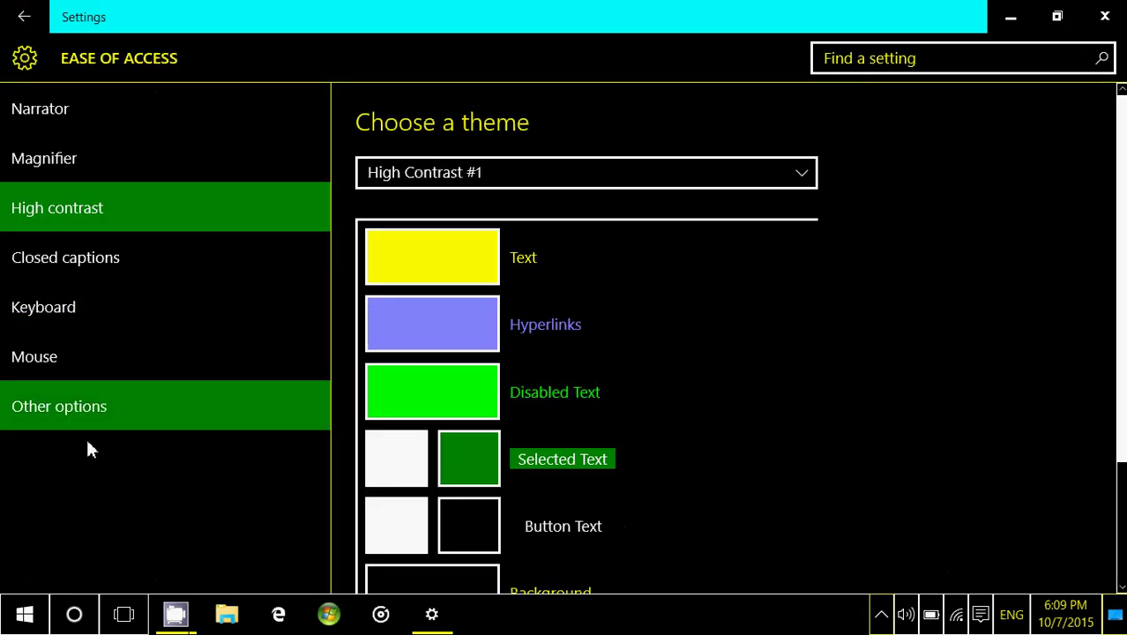
left_click(24, 604)
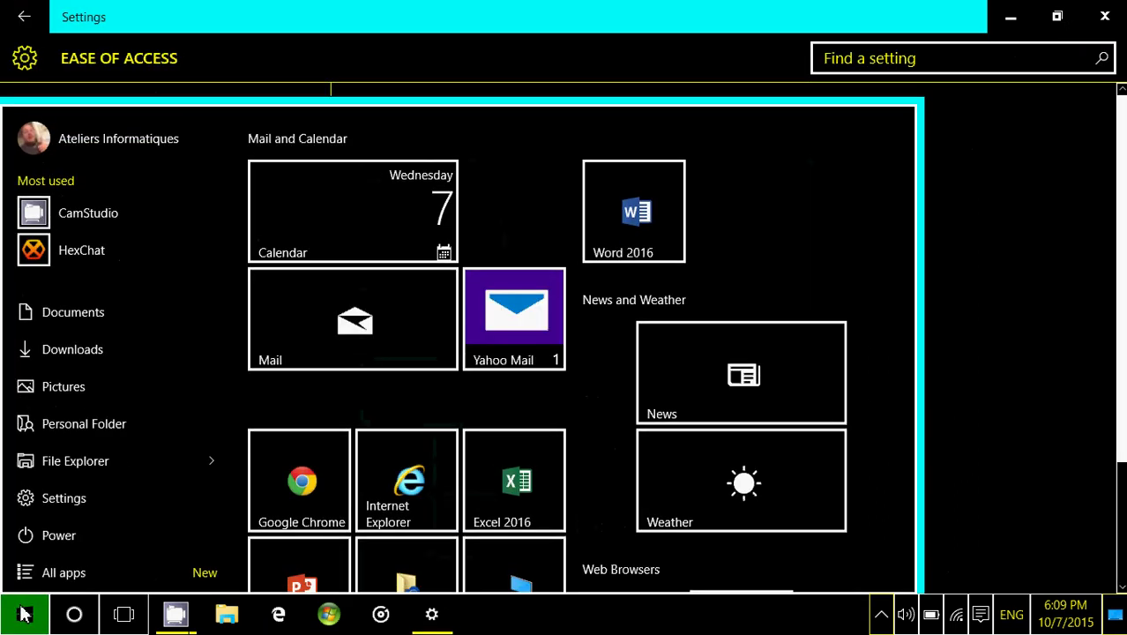
left_click(382, 234)
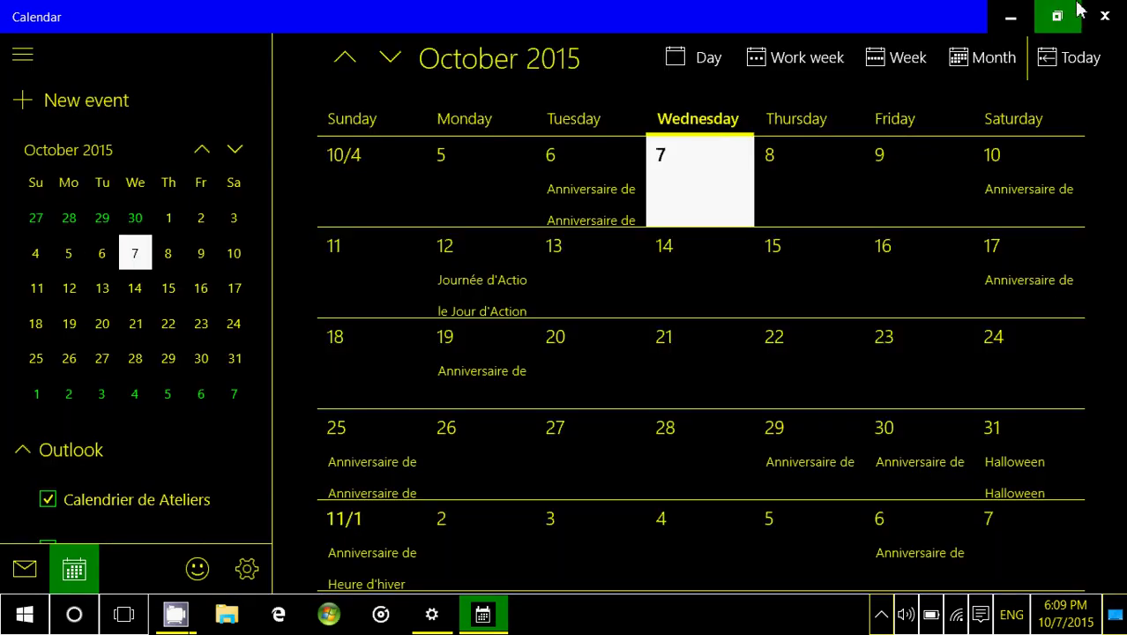
left_click(1104, 16)
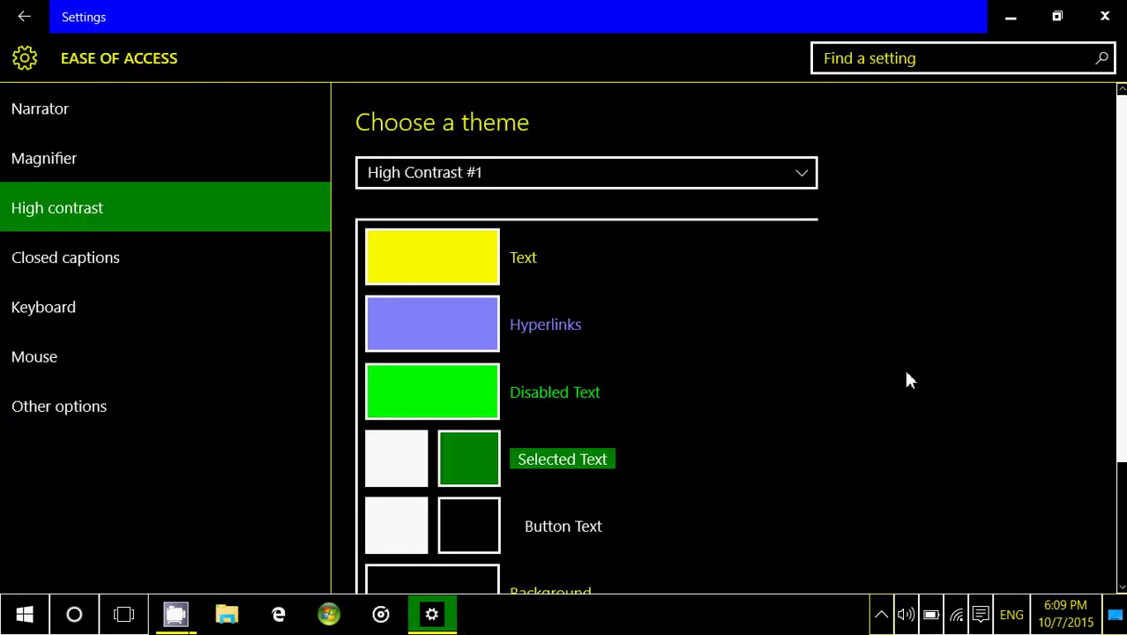
Change the Selected Text background colour to red and the Background colour to navy blue
scroll(909, 379, "down", 2)
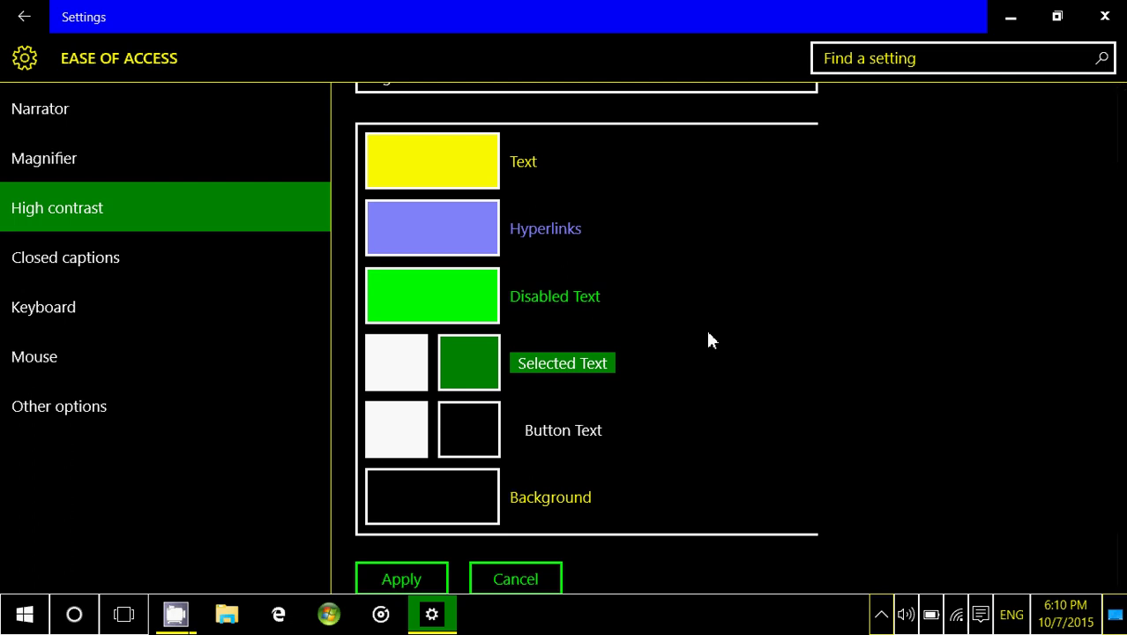
left_click(470, 364)
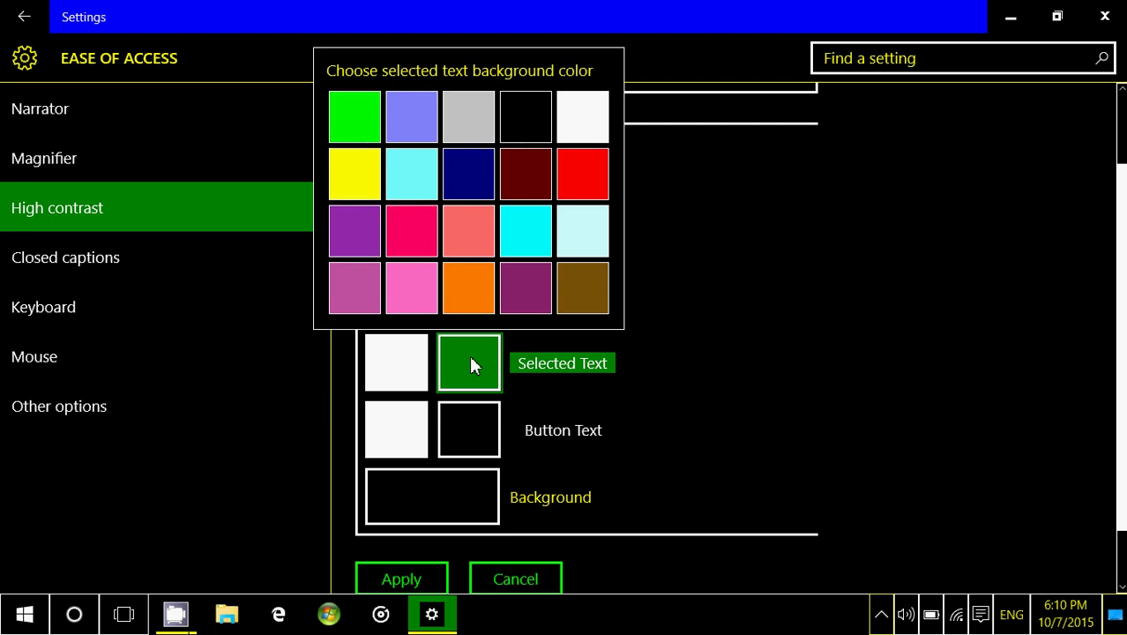
left_click(585, 176)
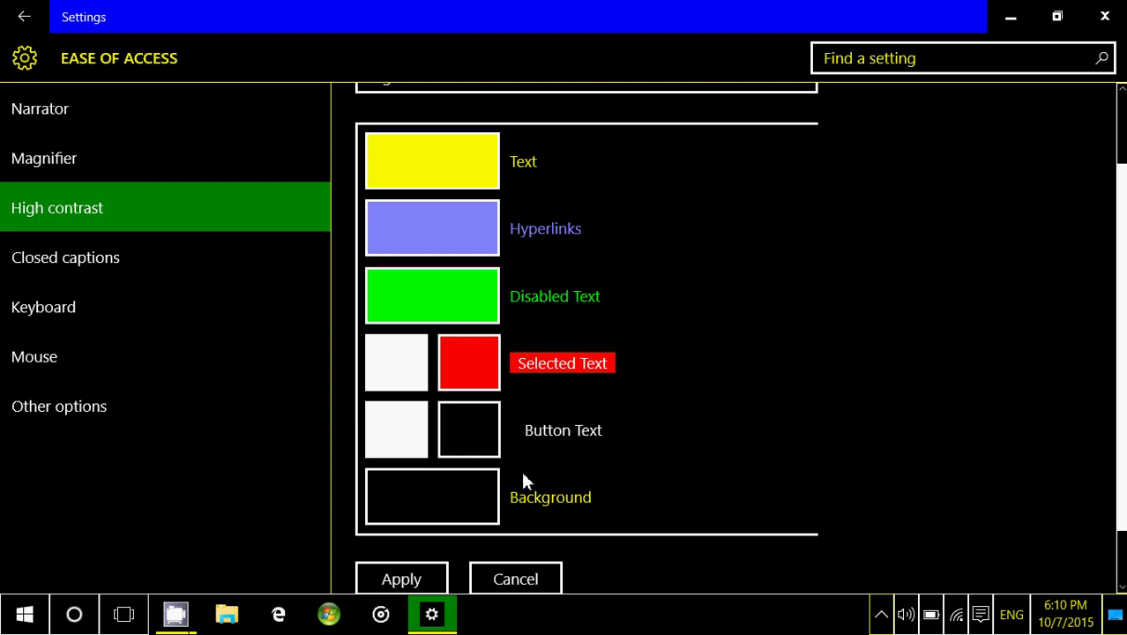
left_click(446, 500)
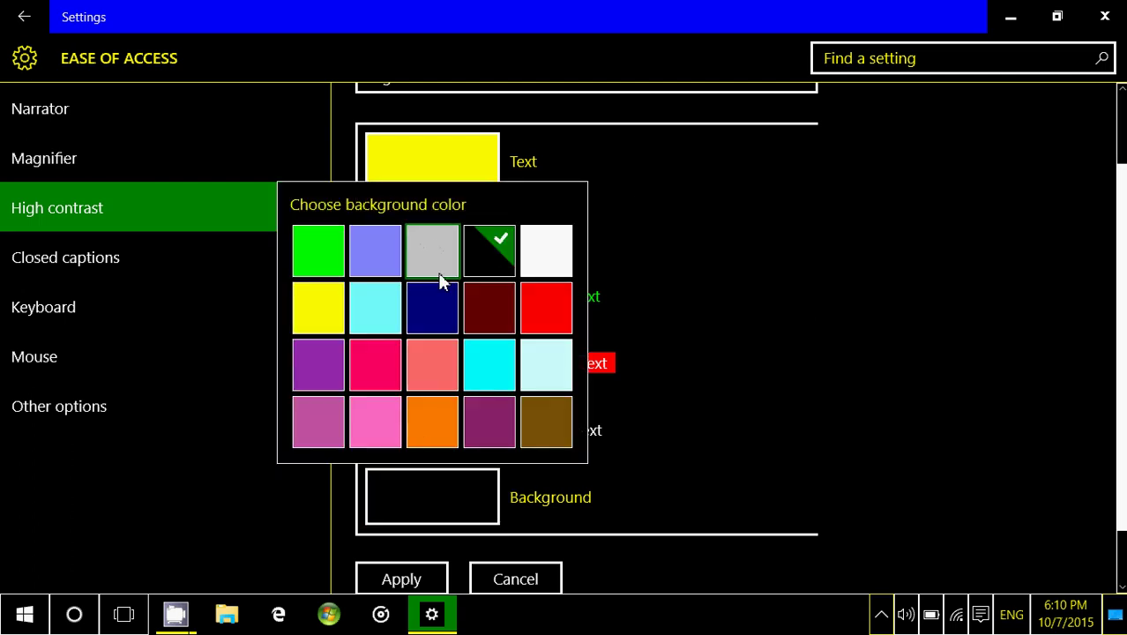
left_click(441, 324)
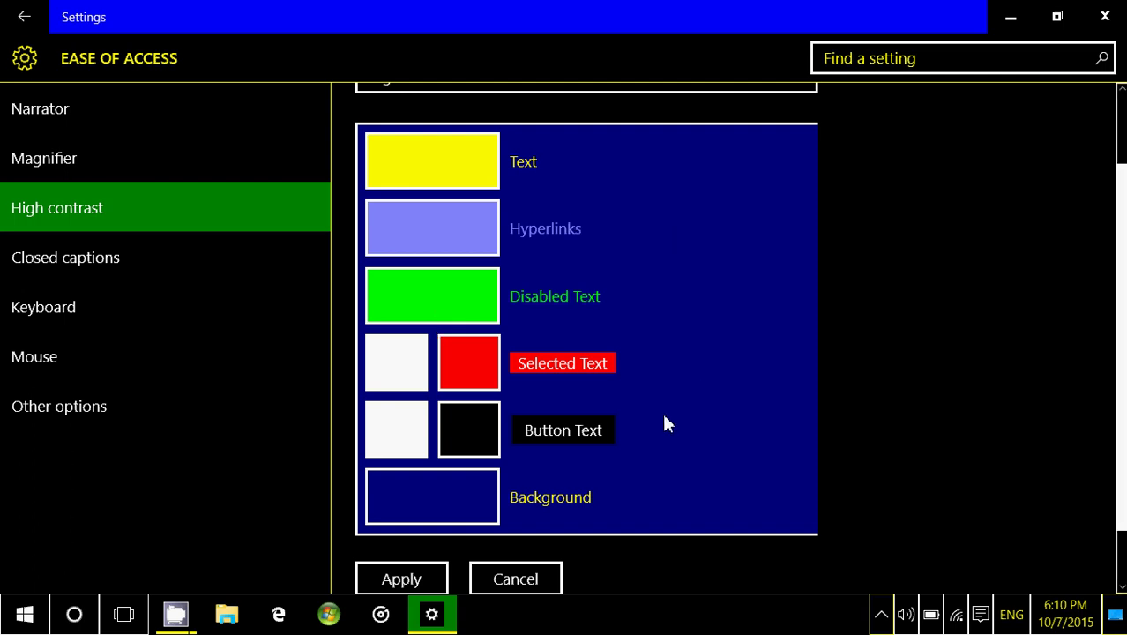
scroll(664, 423, "down", 1)
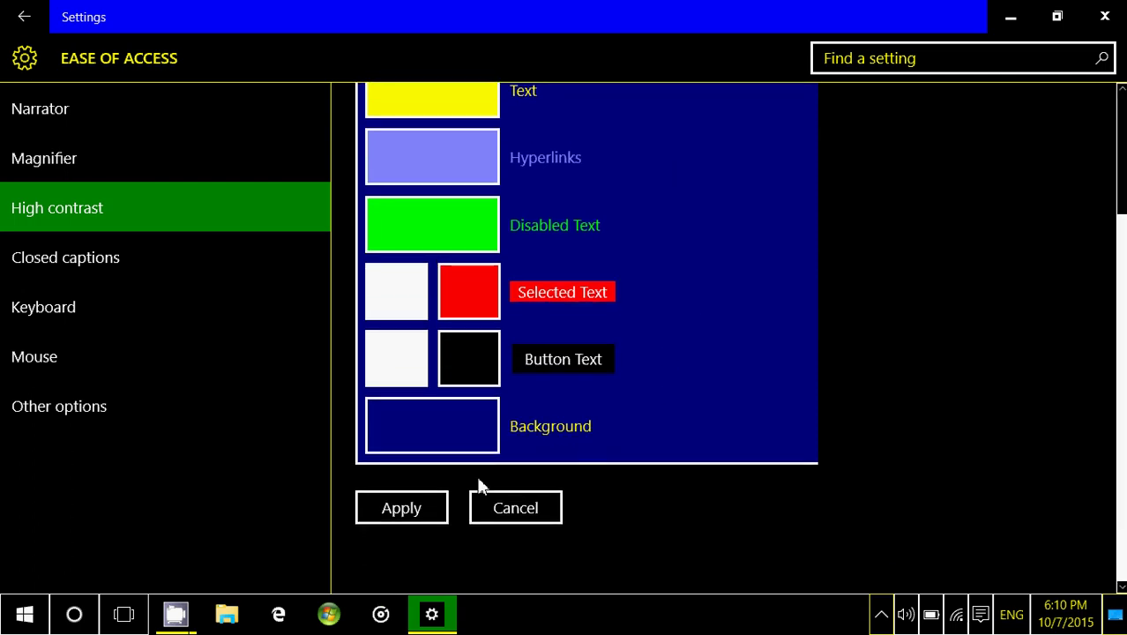
Apply the edited colours, name the new theme 'costumized 1', and save it
left_click(401, 511)
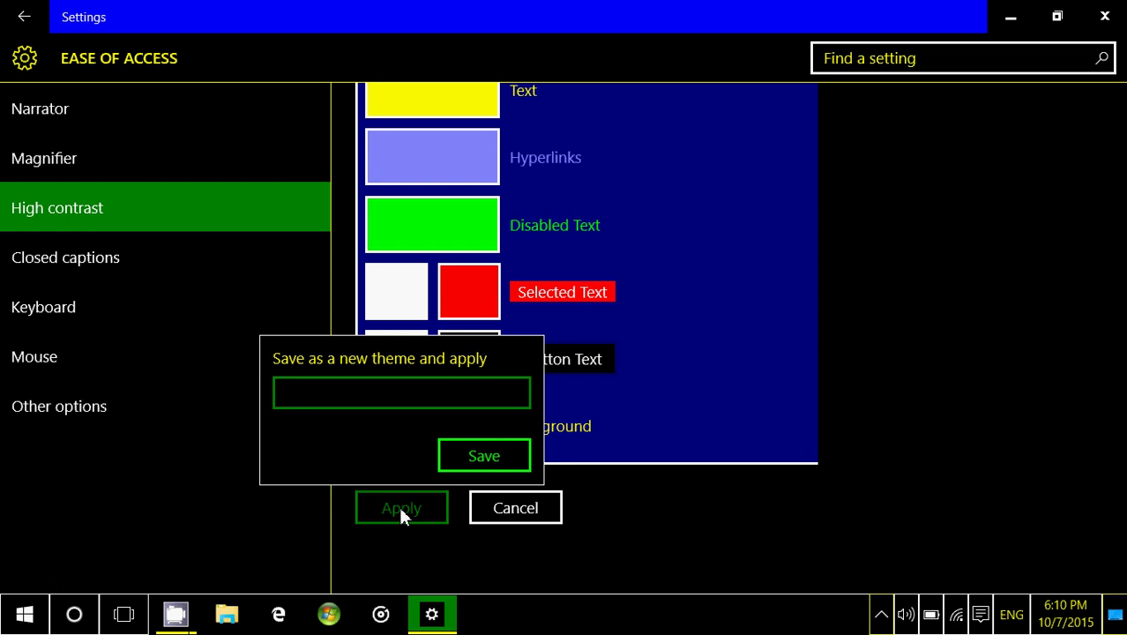
type("cu")
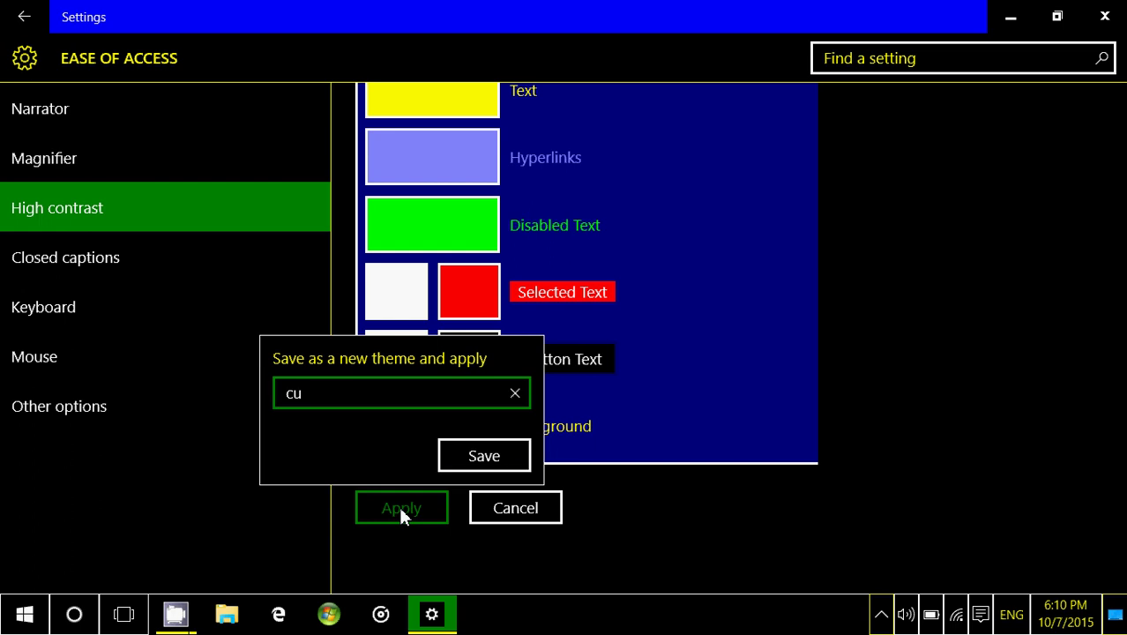
key("BackSpace")
type("ostumized 2")
key("BackSpace")
key("BackSpace")
type("2")
key("BackSpace")
type("1")
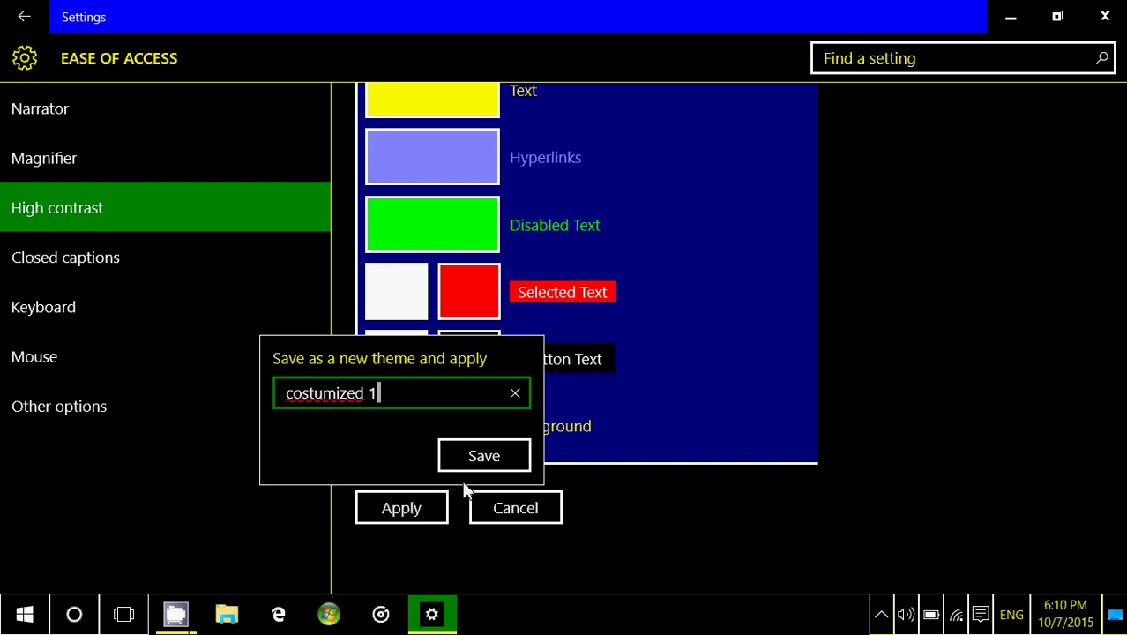
left_click(479, 459)
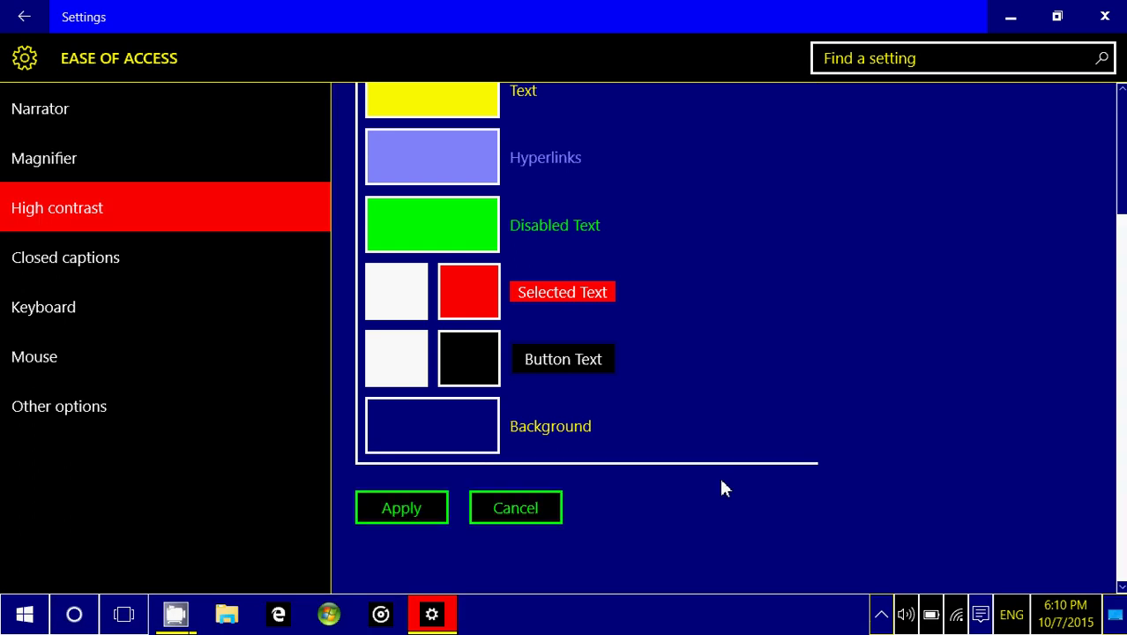
Close Settings, open Mail from Start to preview the navy theme, then close Mail
left_click(1104, 16)
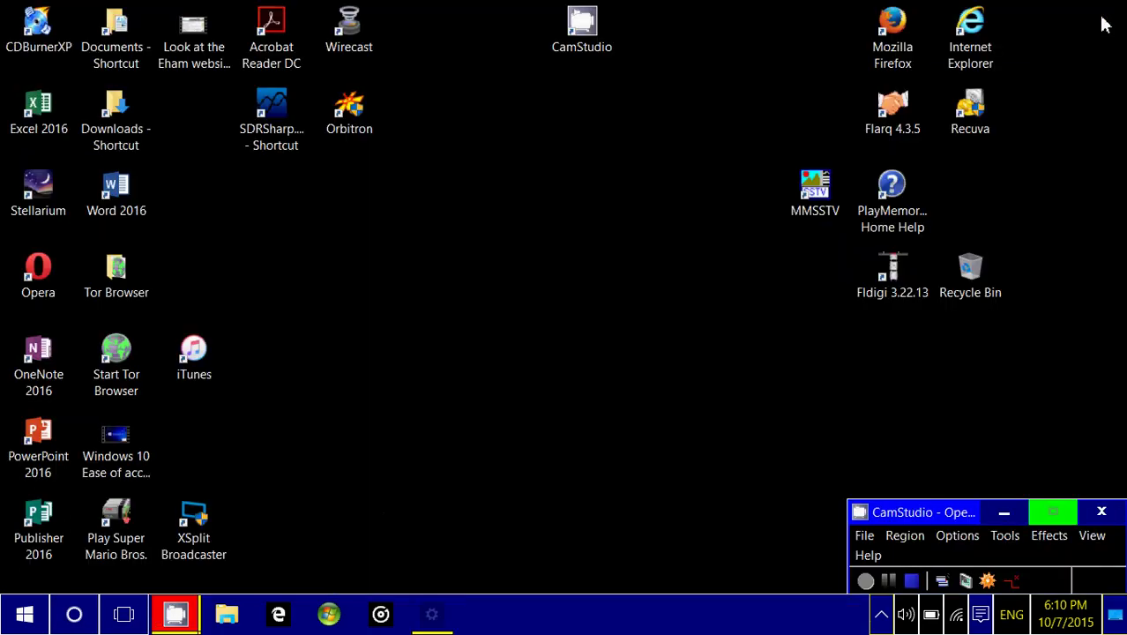
left_click(16, 620)
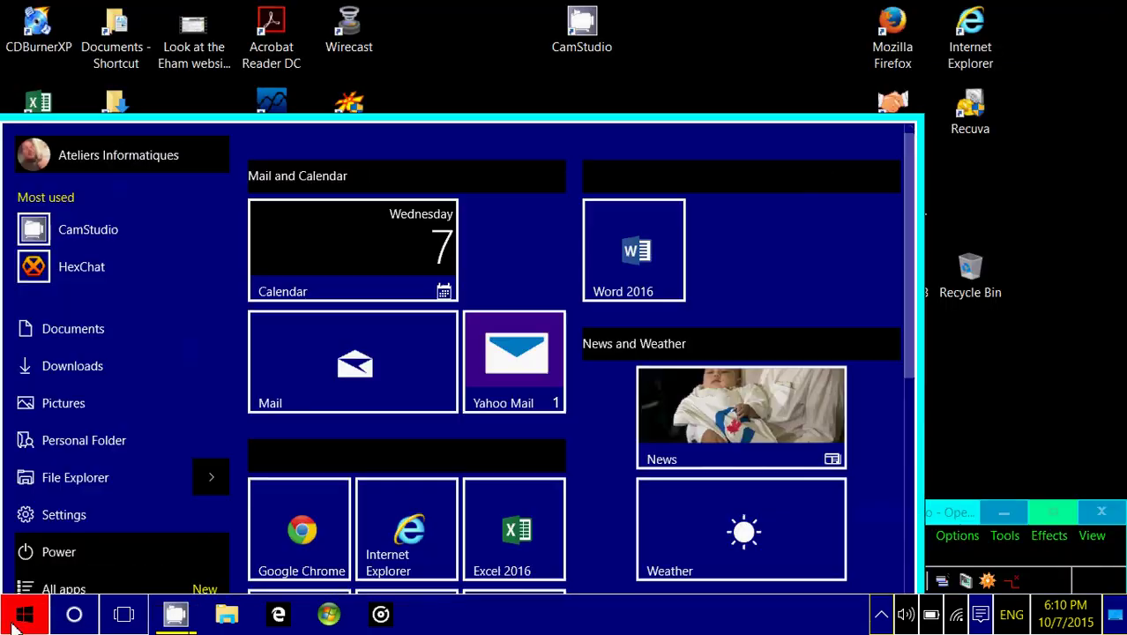
left_click(312, 331)
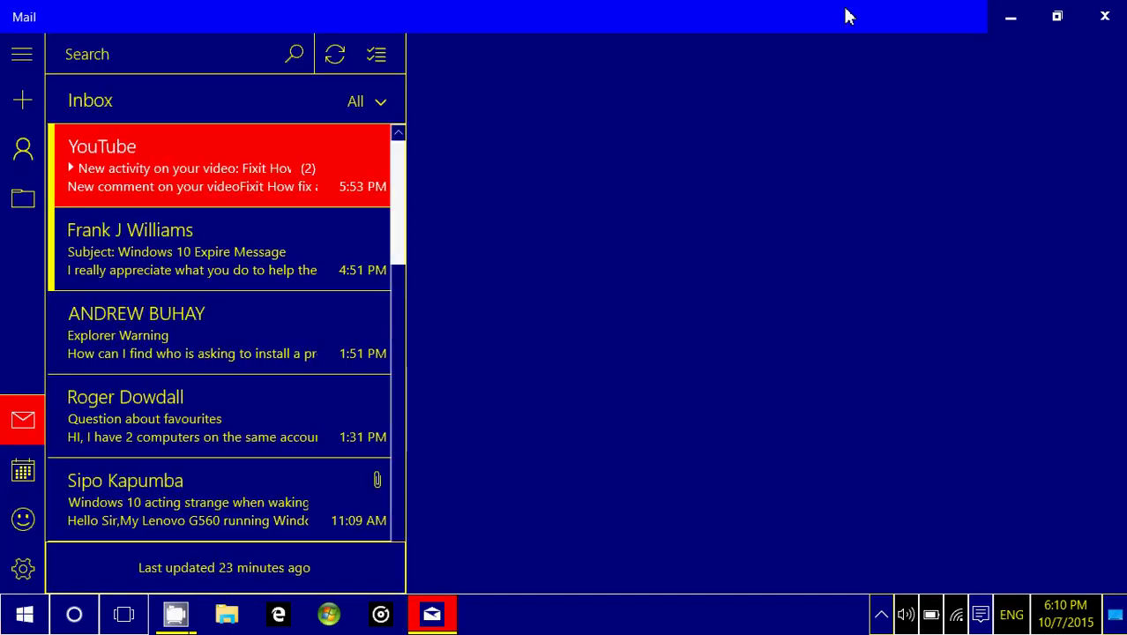
left_click(1109, 27)
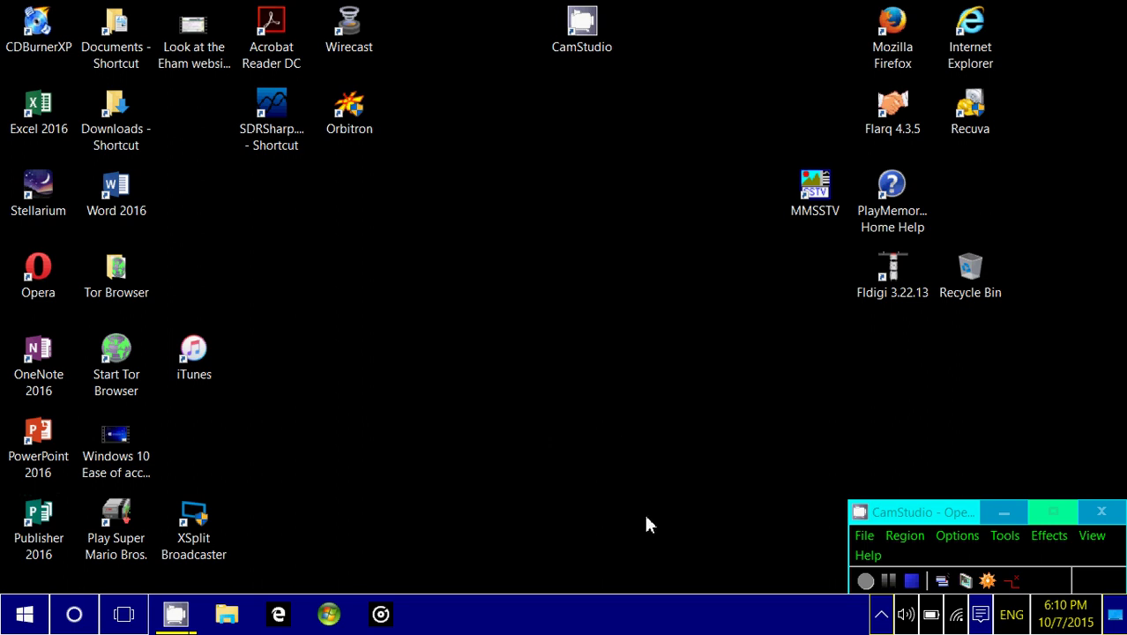
Return to Ease of Access > High contrast and scroll through the costumized 1 colours
left_click(980, 615)
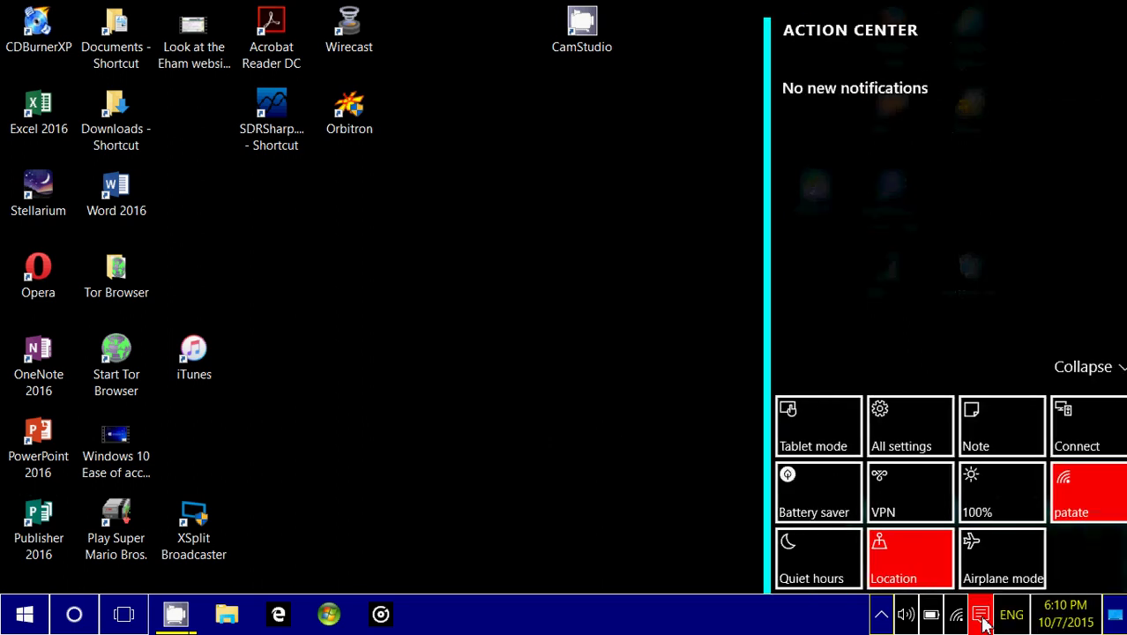
left_click(895, 437)
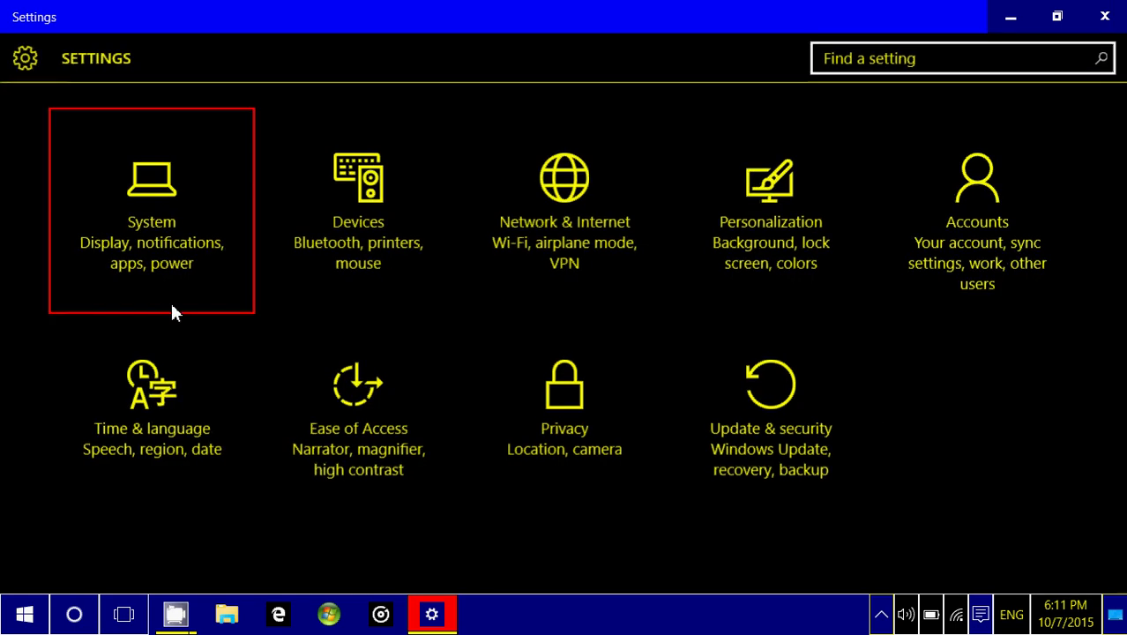
left_click(357, 414)
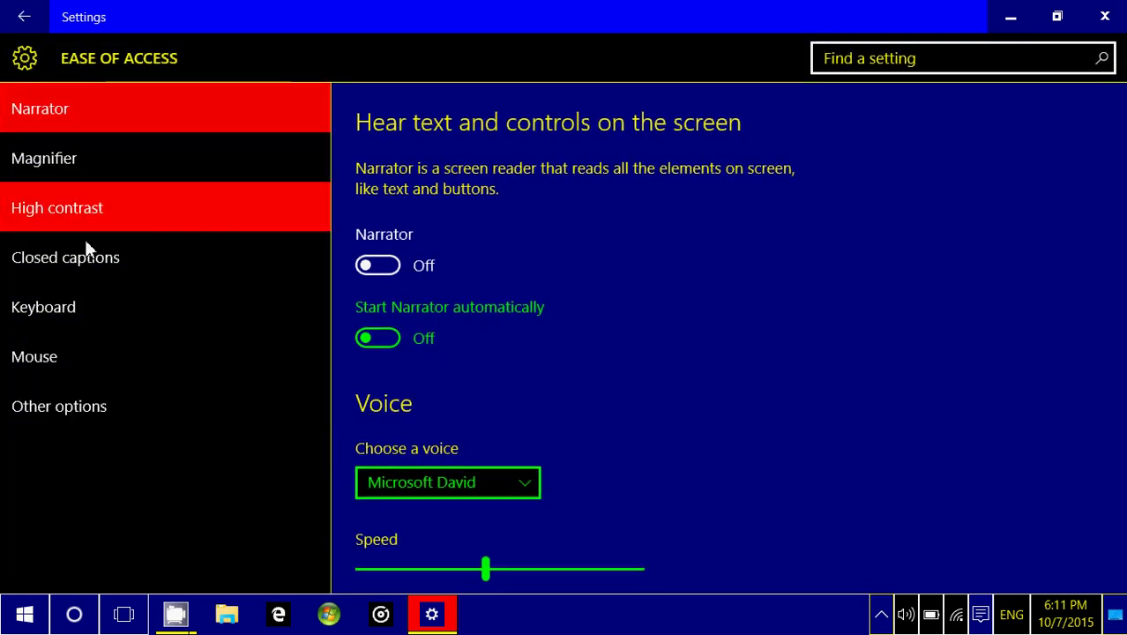
left_click(85, 221)
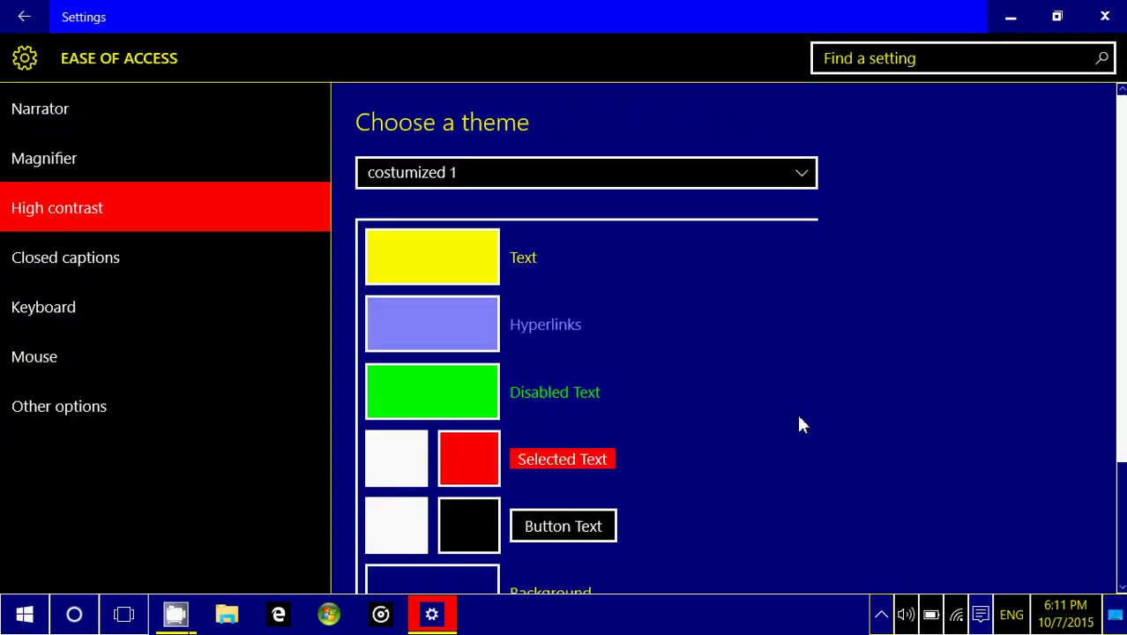
scroll(800, 424, "down", 3)
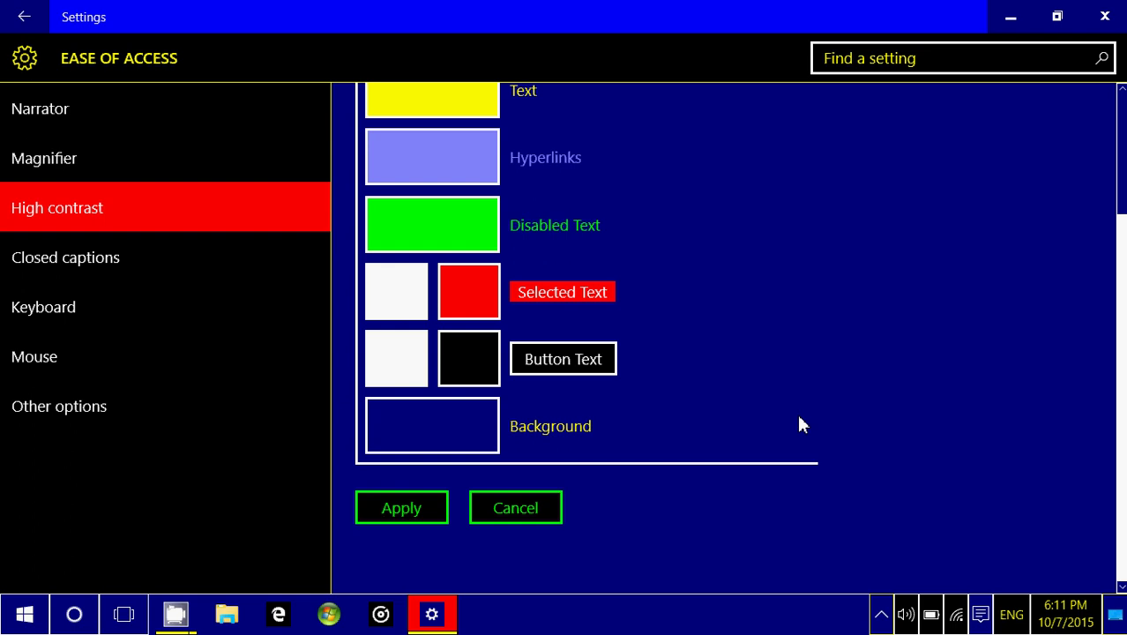
scroll(800, 424, "up", 3)
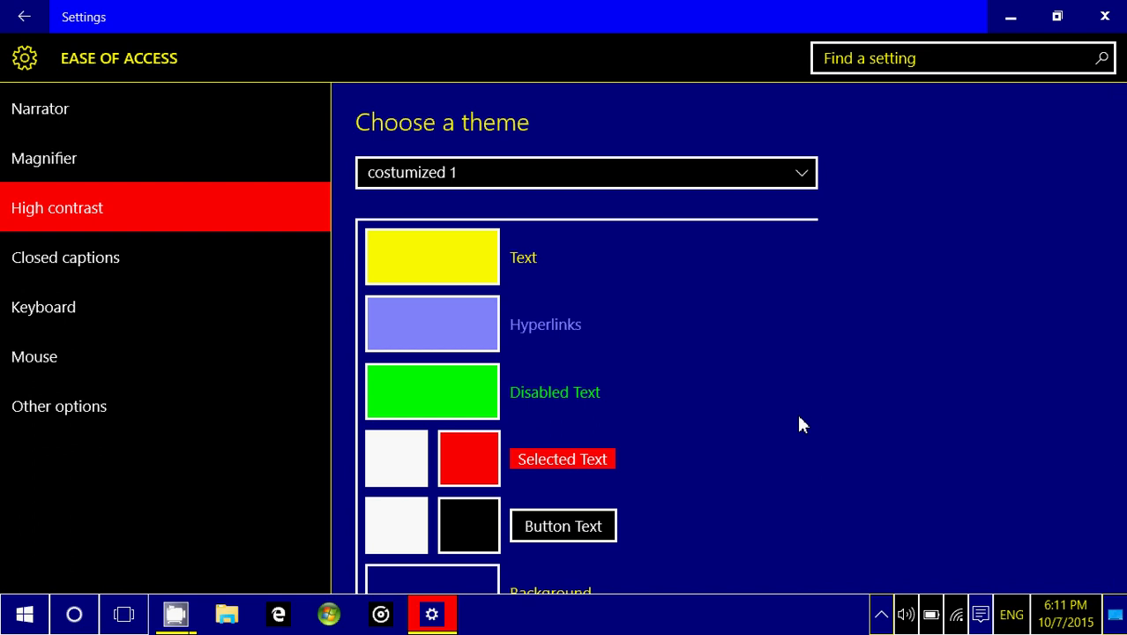
scroll(799, 418, "down", 3)
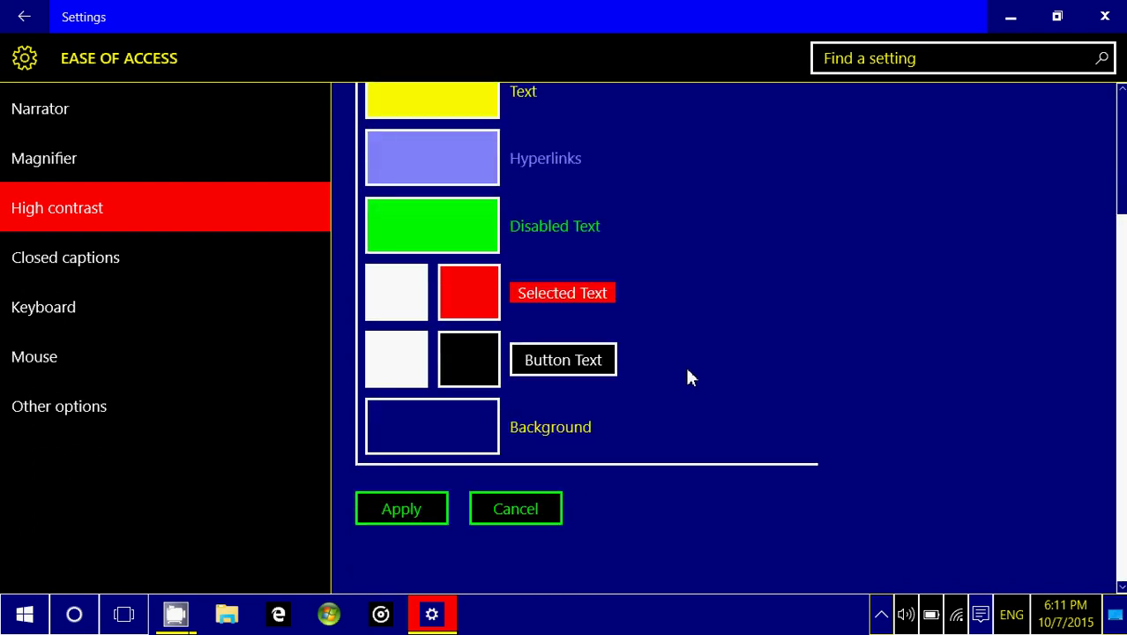
scroll(688, 376, "up", 3)
scroll(689, 376, "down", 3)
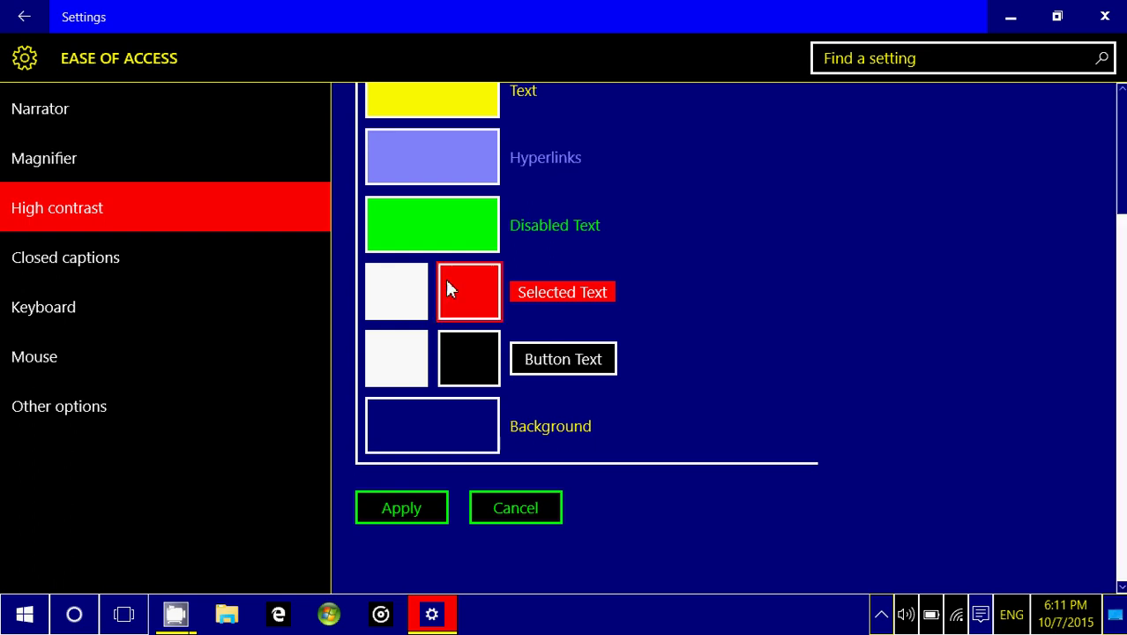
Turn Magnifier on, zoom out from 300% to 100%, then close it to switch it off
left_click(86, 164)
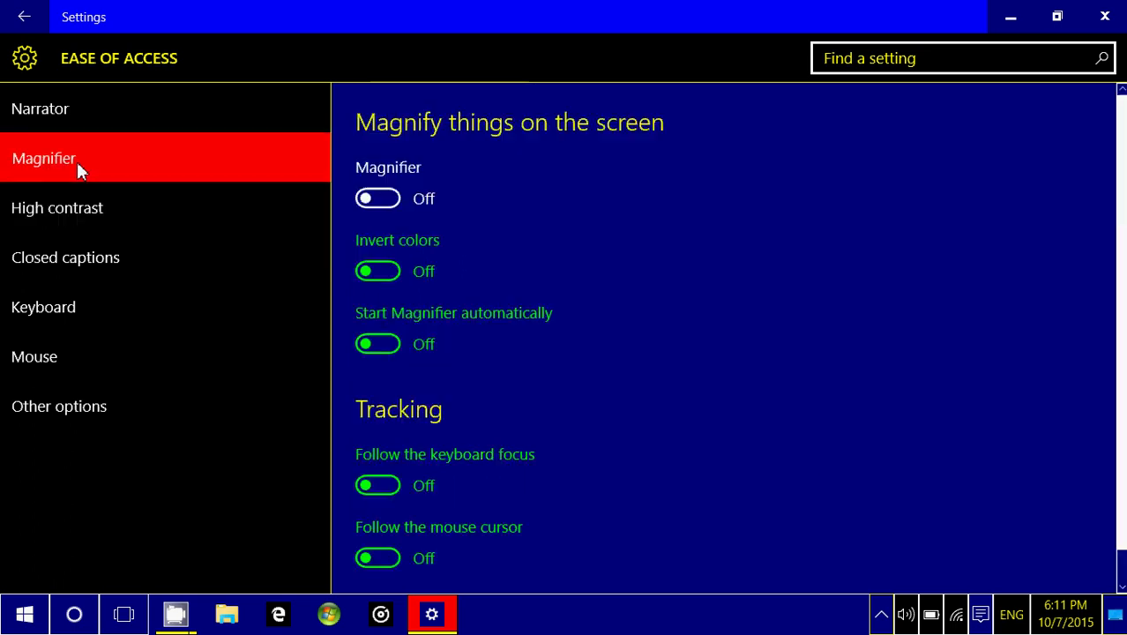
left_click(390, 201)
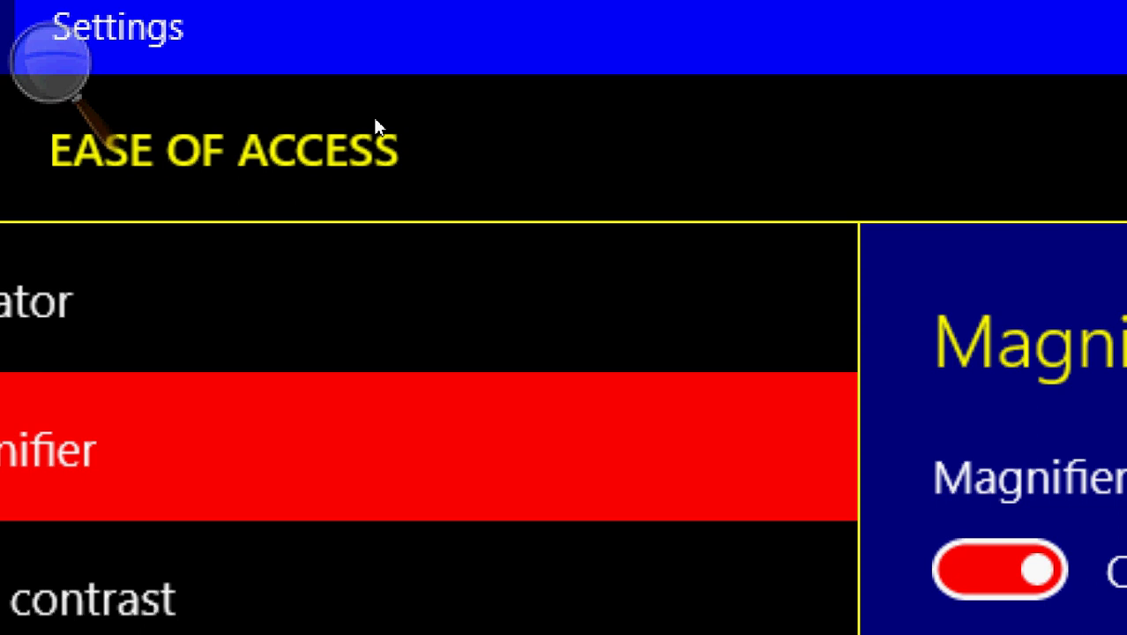
left_click(16, 19)
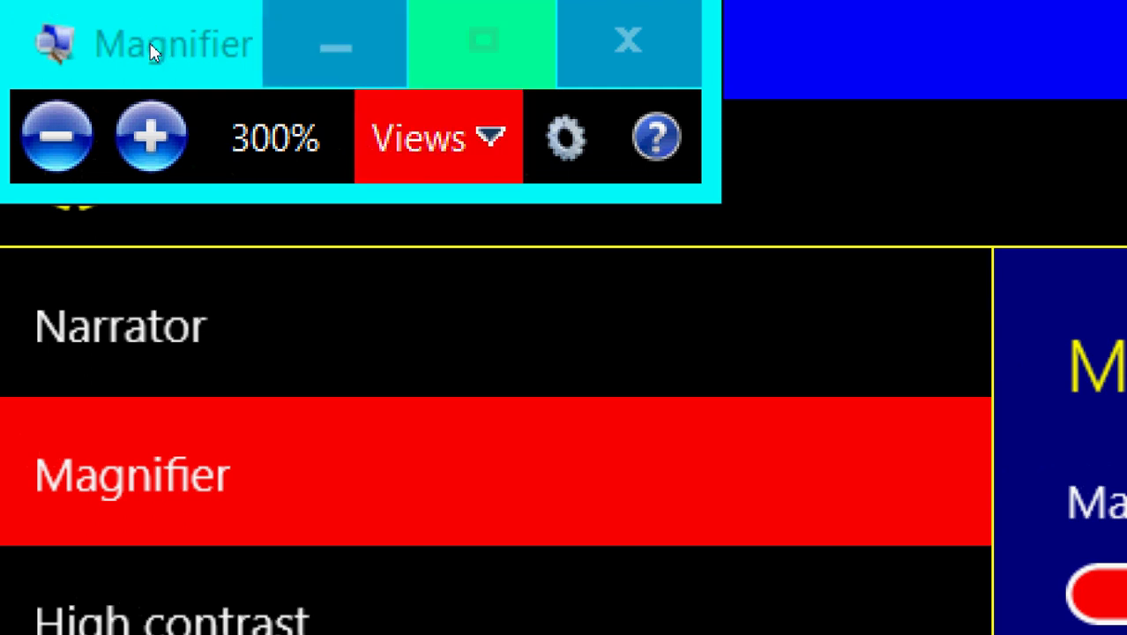
left_click(18, 44)
left_click(17, 45)
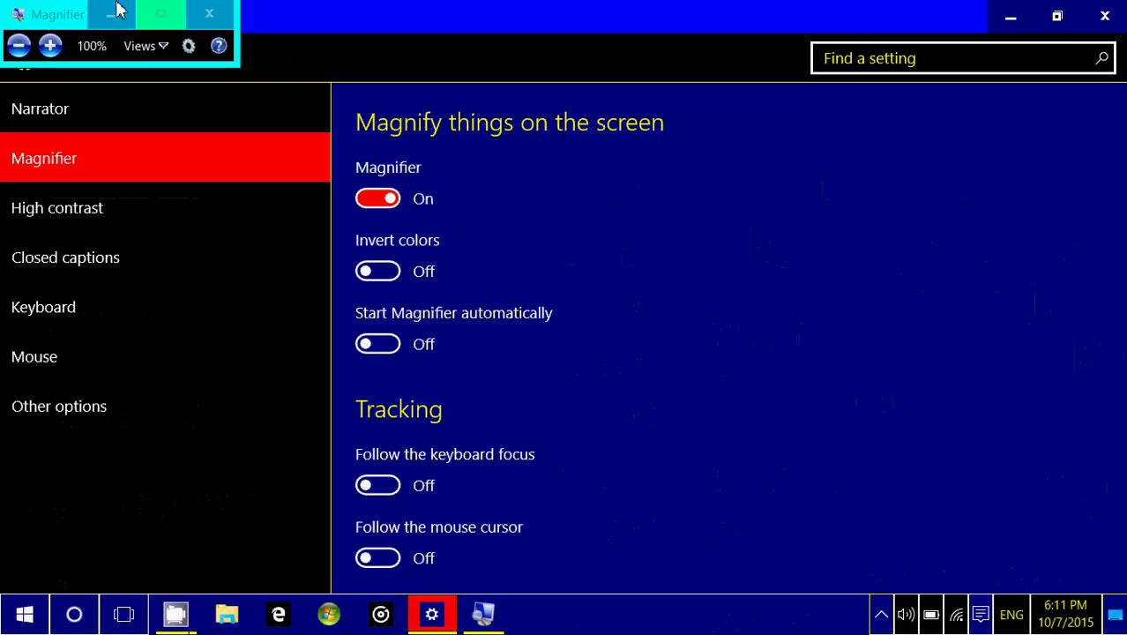
left_click(212, 16)
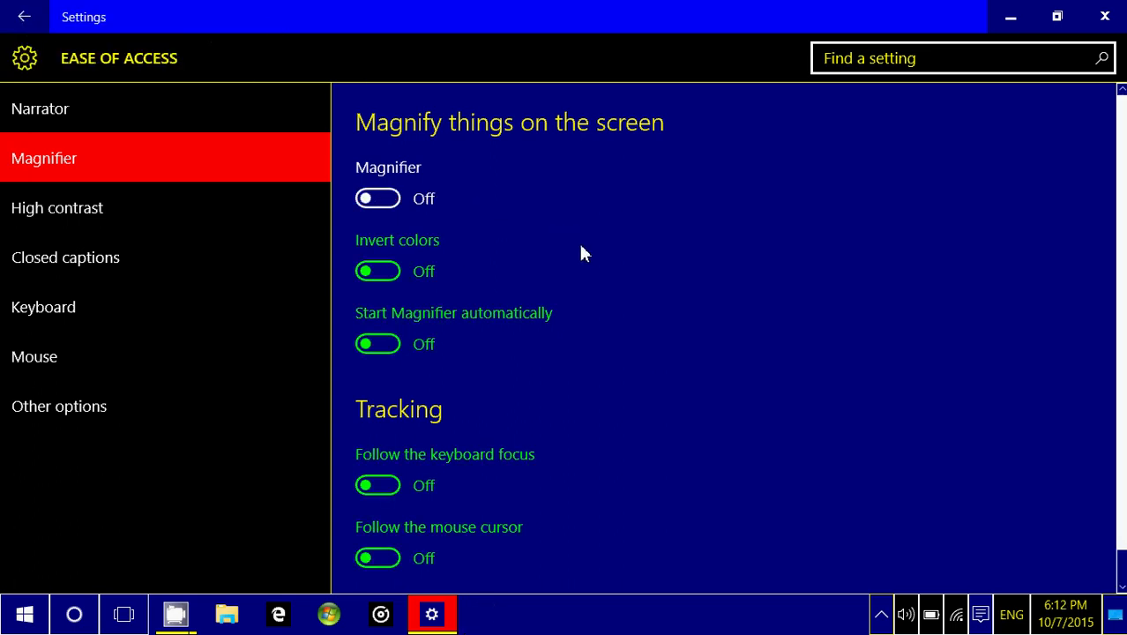
On the High contrast page, choose None as the theme and apply it
left_click(193, 211)
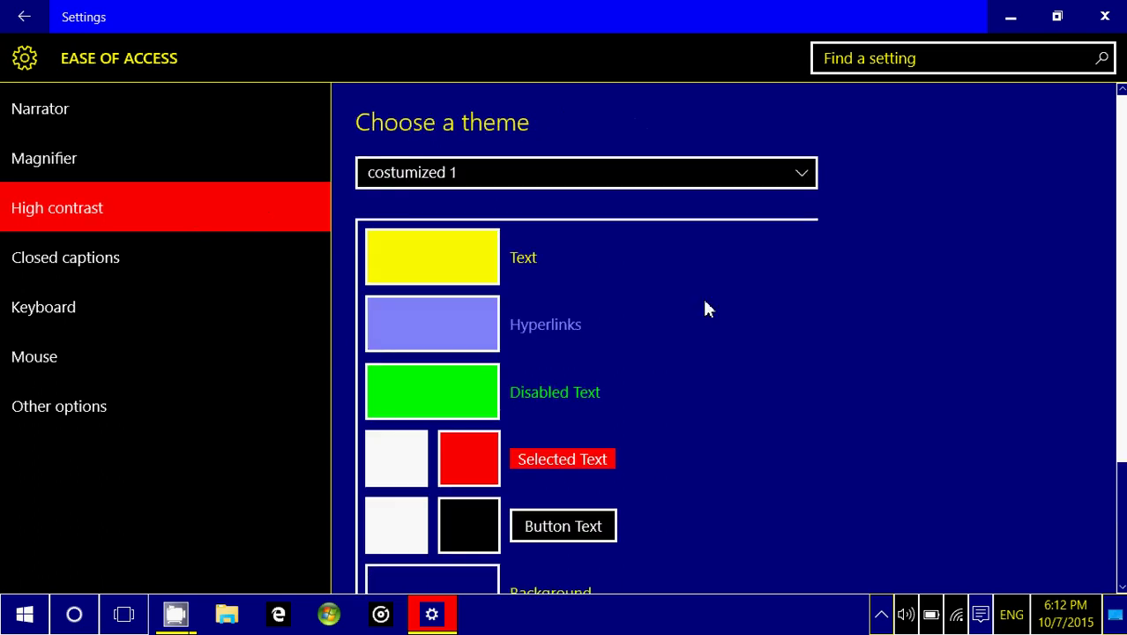
left_click(643, 180)
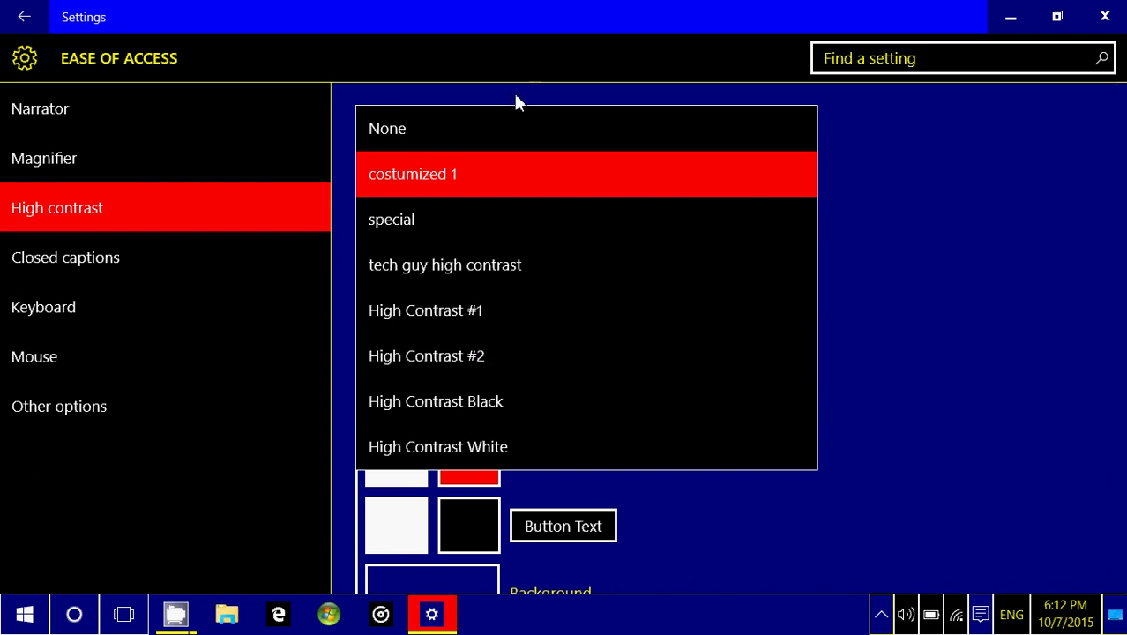
left_click(489, 129)
scroll(843, 314, "down", 2)
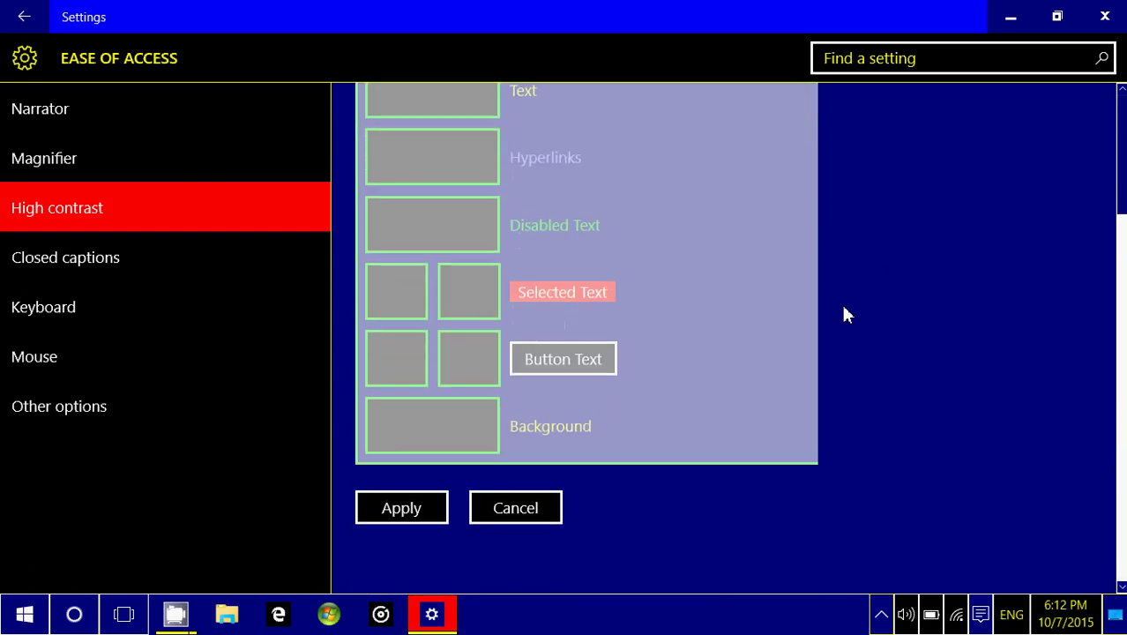
left_click(419, 516)
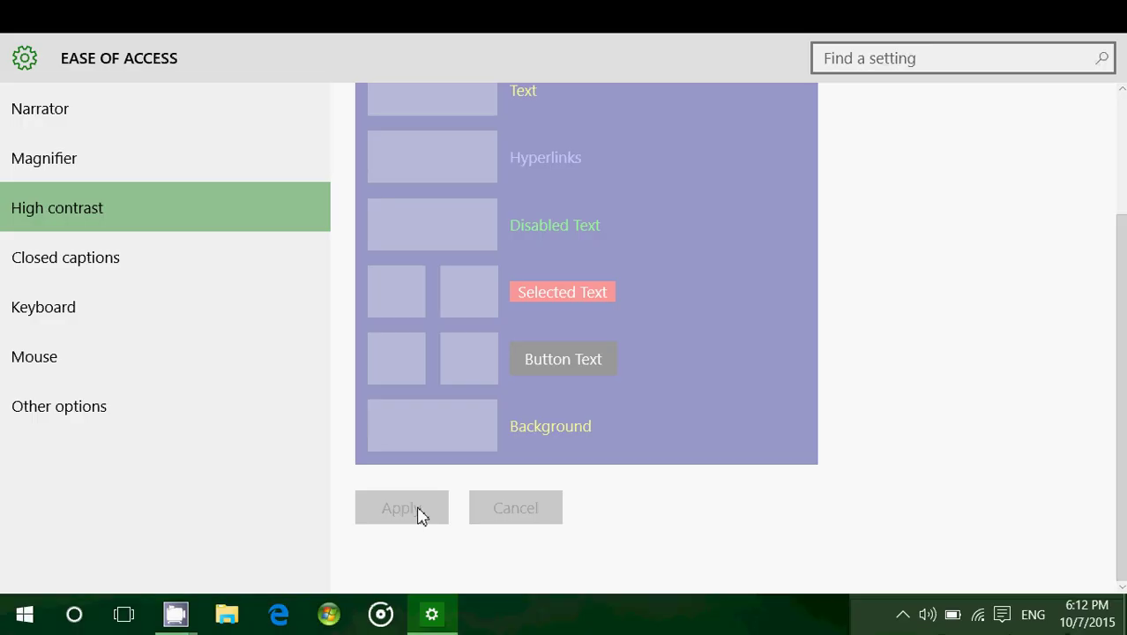
Close the Settings window, revealing the normal-coloured desktop with the beach wallpaper
left_click(1105, 12)
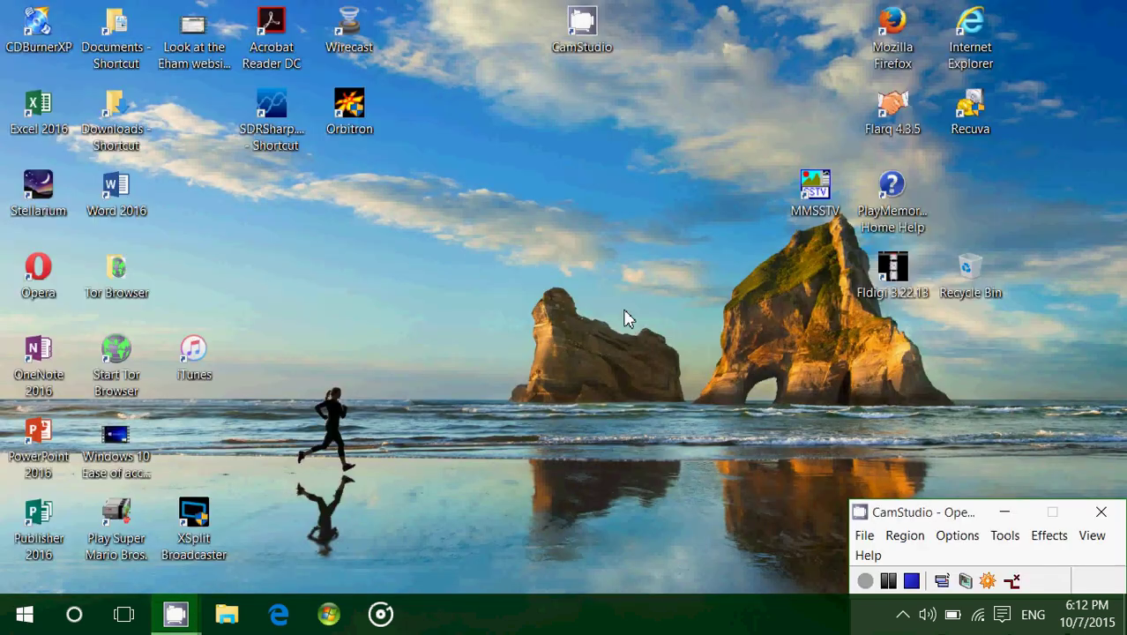